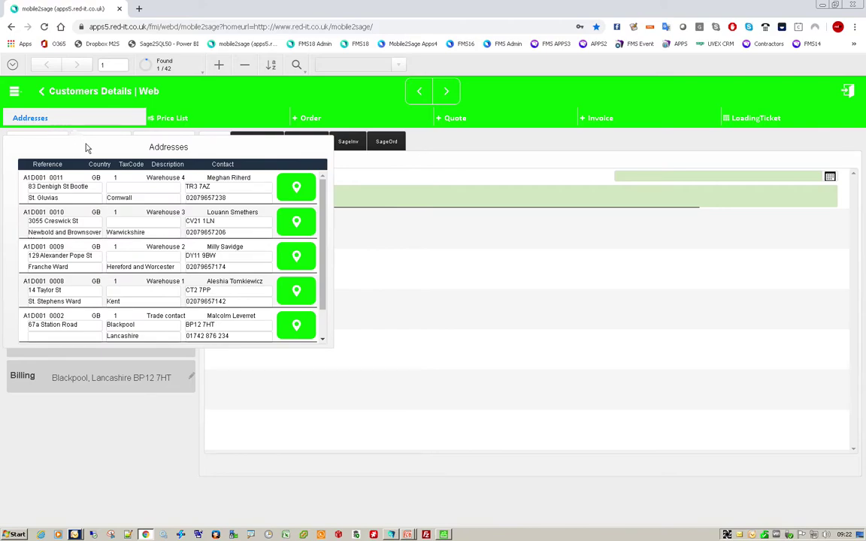
# Step: Show the customer's Warehouse 3 address on the map, then return to the customer record and view the price list
pyautogui.click(296, 222)
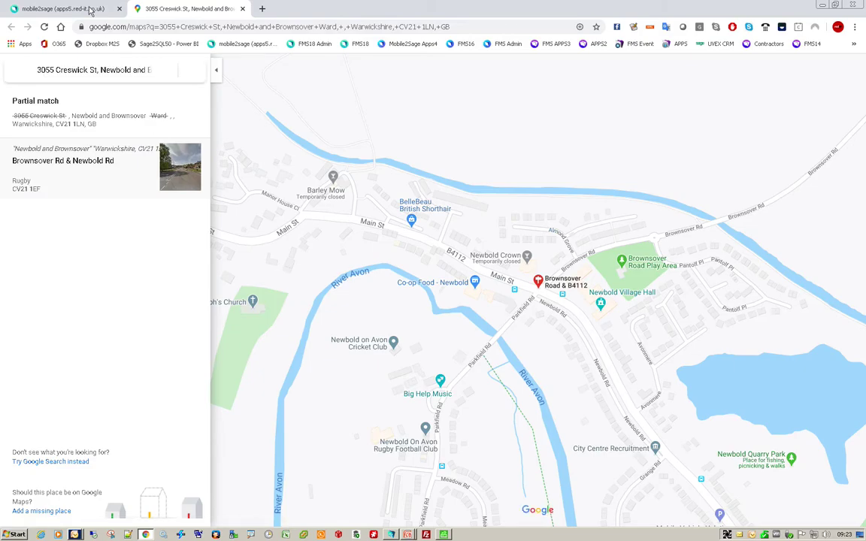
pyautogui.click(81, 11)
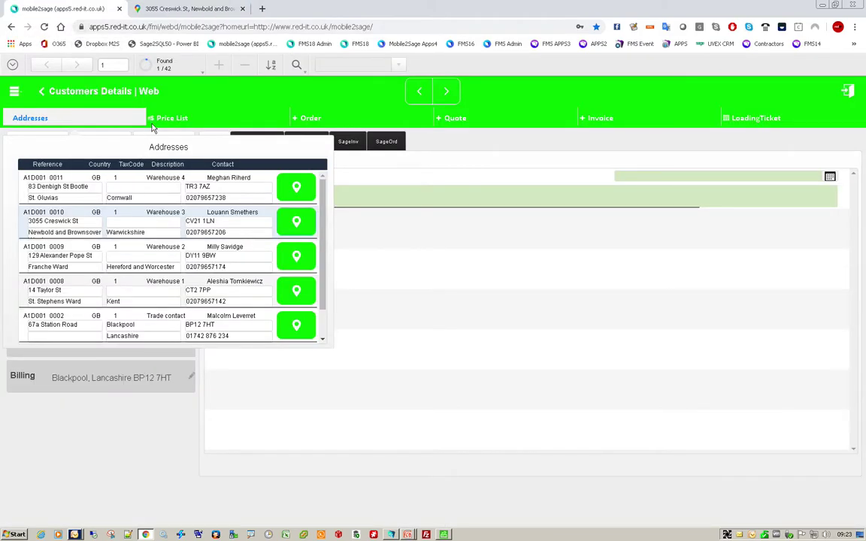
pyautogui.click(170, 119)
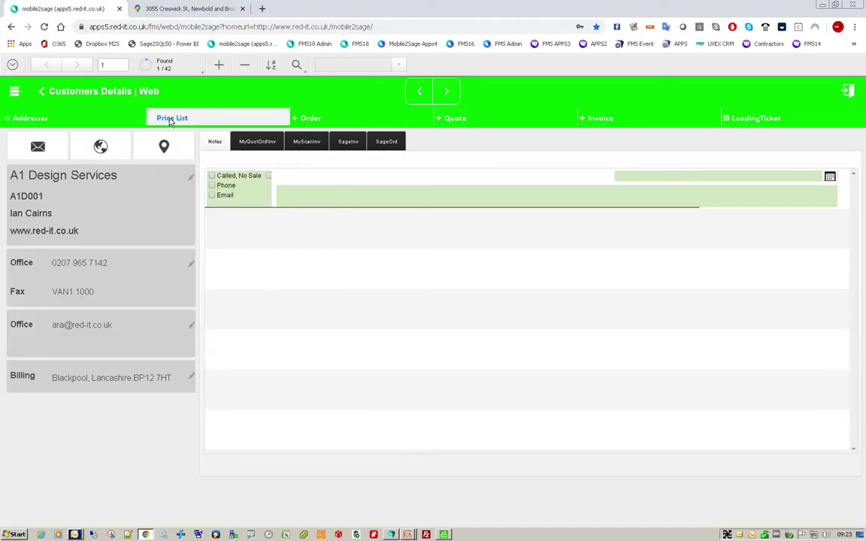
pyautogui.click(322, 91)
# Step: Create a new sales order for A1 Design Services and enter the customer's order number
pyautogui.click(312, 118)
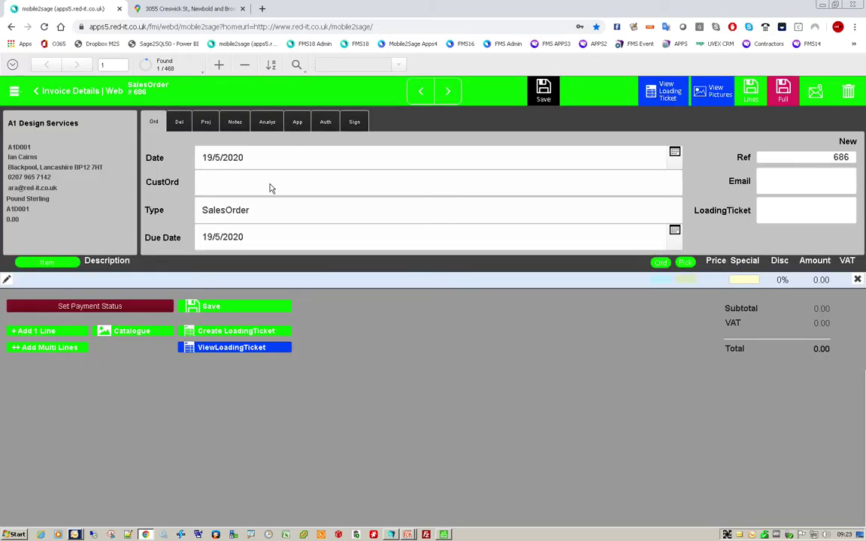
pyautogui.click(270, 183)
pyautogui.write('ARA')
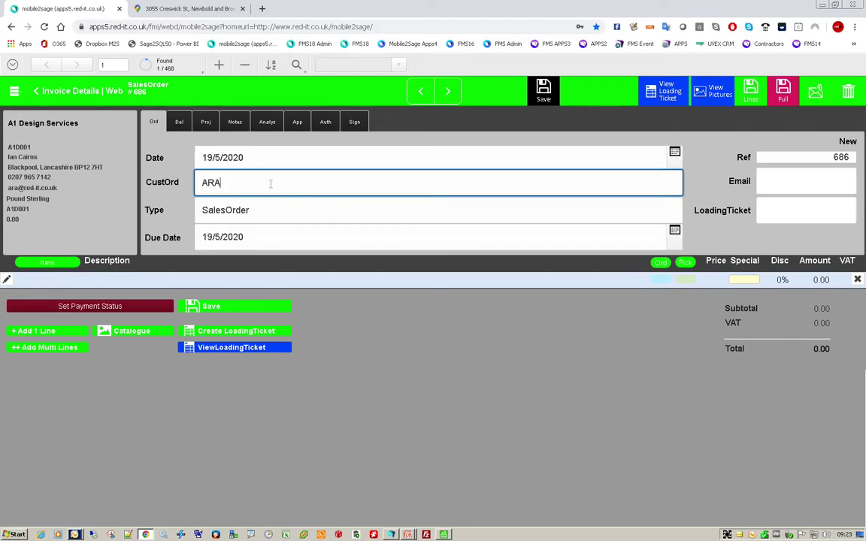
pyautogui.write('0923')
# Step: Set the order's delivery address to Warehouse 3 and enter "pre 10:00" as its first note
pyautogui.click(180, 121)
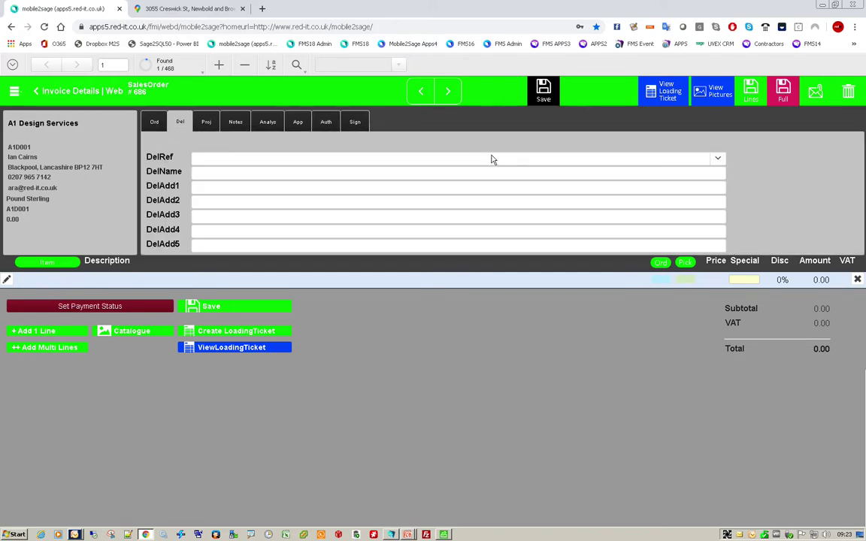
pyautogui.click(718, 159)
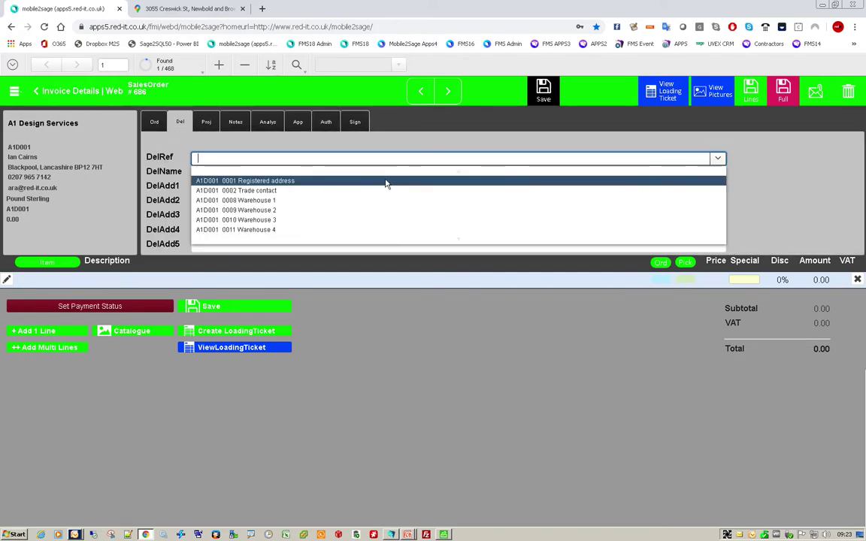
pyautogui.click(302, 223)
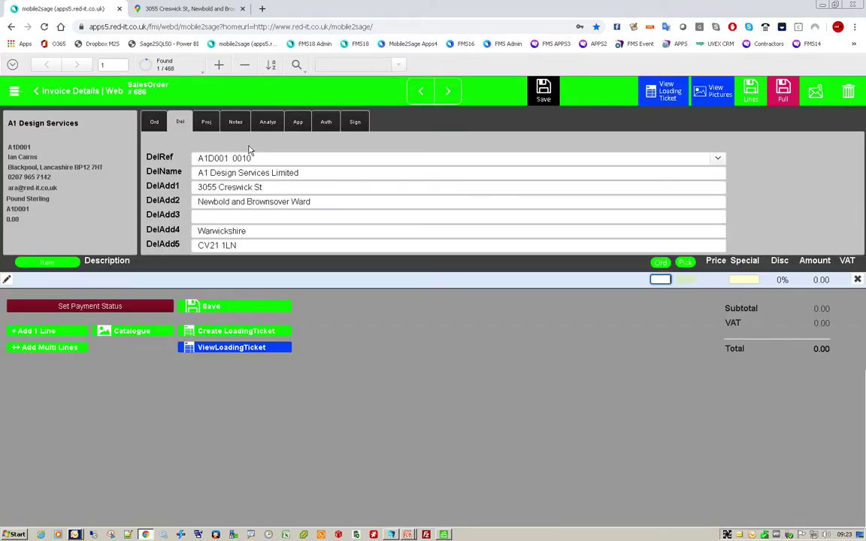
pyautogui.click(235, 122)
pyautogui.click(249, 148)
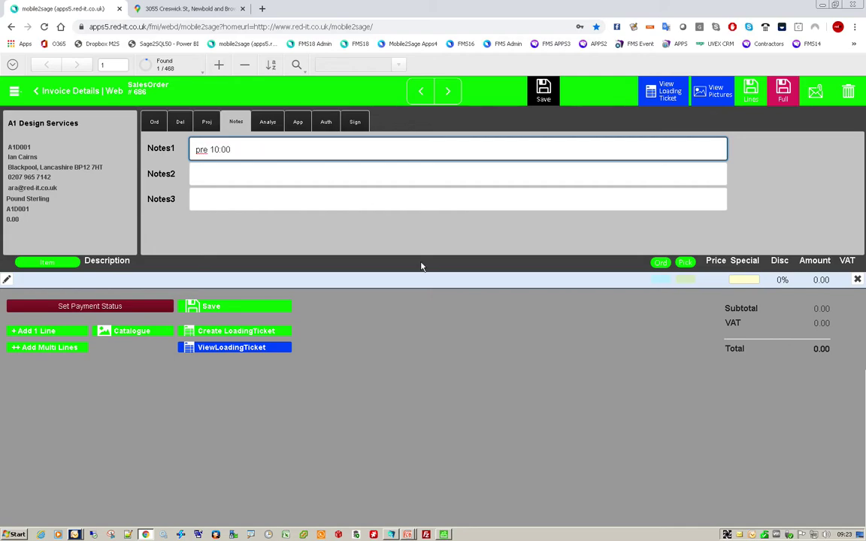
# Step: Add multiple product lines to the order: 1 of 1000 mm Tape, 2 of Butane 11.34kg and 3 of Butane 11.34kg _EMPTY
pyautogui.click(43, 350)
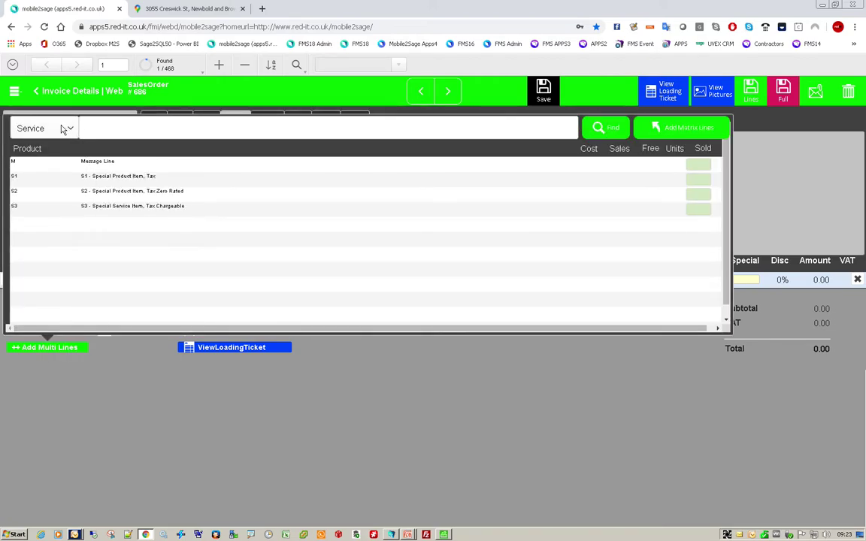
pyautogui.click(69, 129)
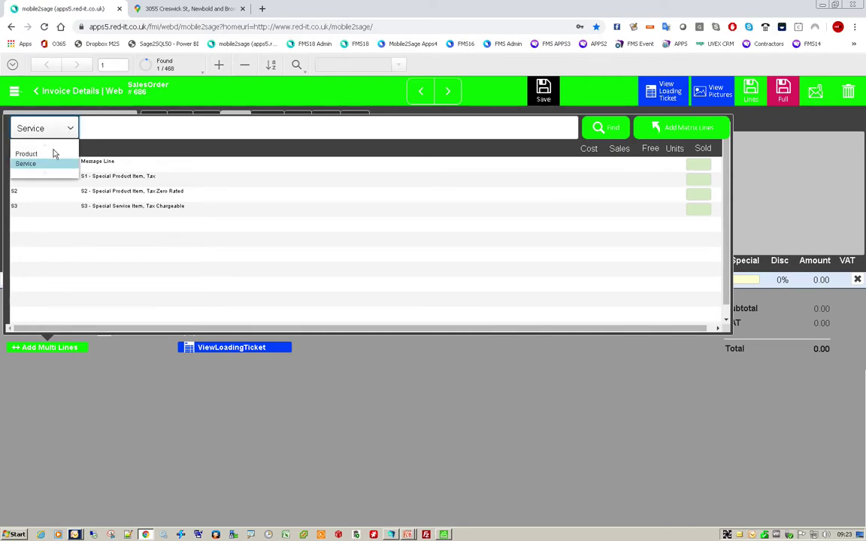
pyautogui.click(56, 151)
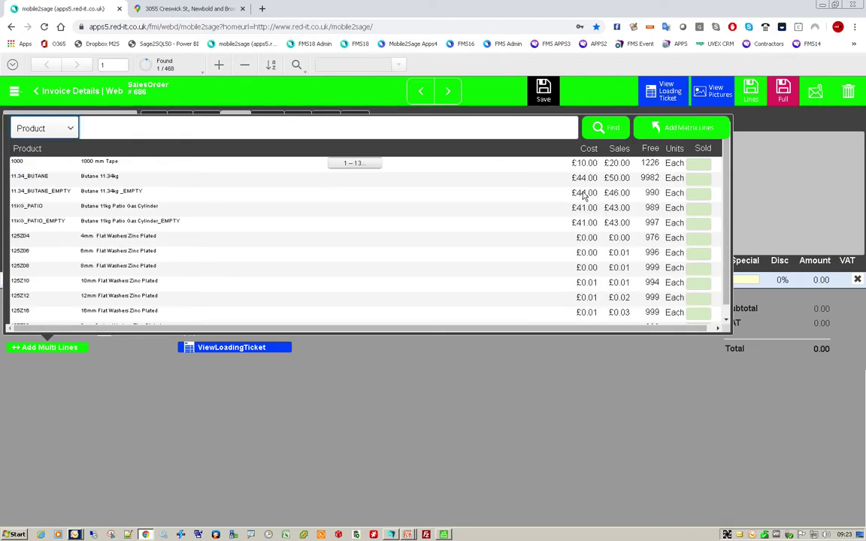
pyautogui.click(699, 164)
pyautogui.click(704, 181)
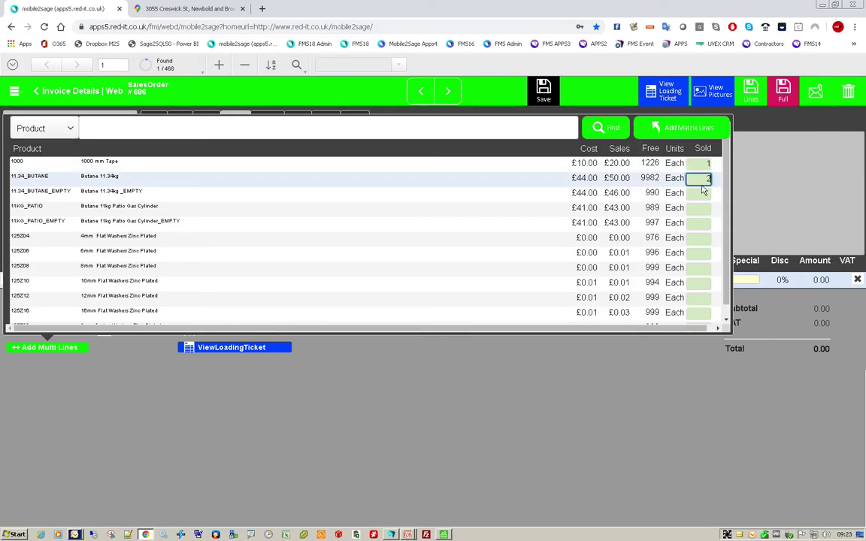
pyautogui.click(703, 196)
pyautogui.write('3')
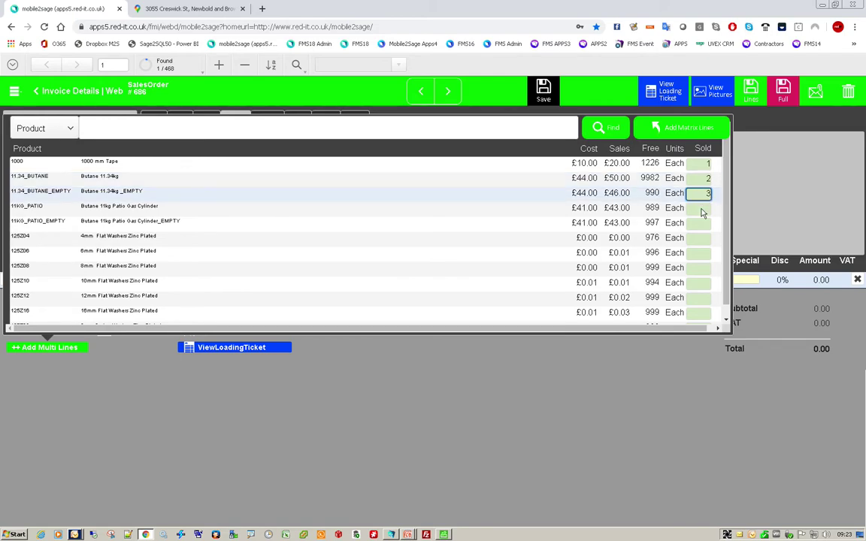
pyautogui.press('Return')
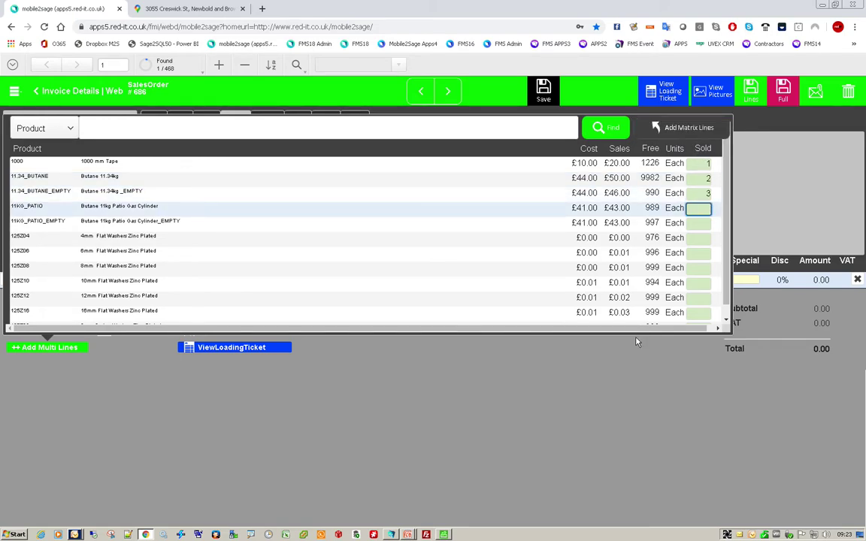
pyautogui.click(636, 342)
pyautogui.click(518, 313)
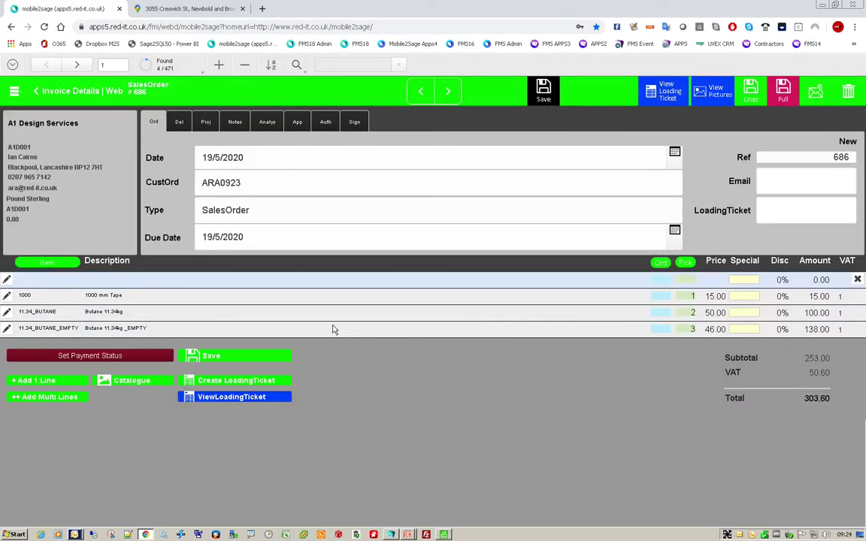
# Step: Add 1 of 11.34_BUTANE_EMPTY and 2 of product 31003 to the order from the picture catalogue
pyautogui.click(144, 382)
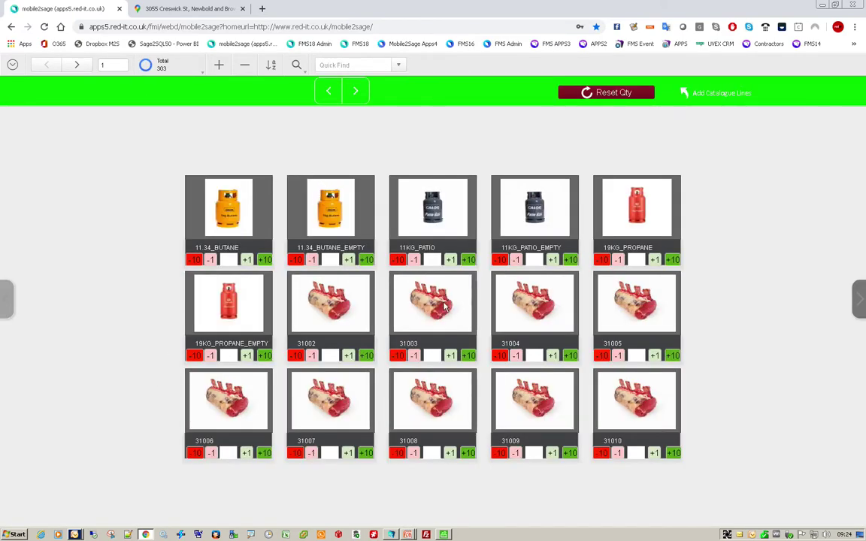
pyautogui.click(348, 259)
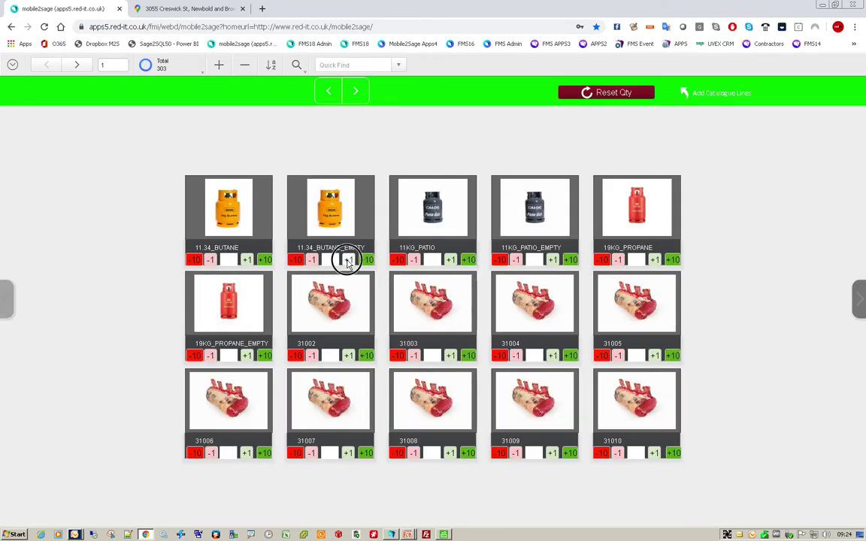
pyautogui.click(452, 359)
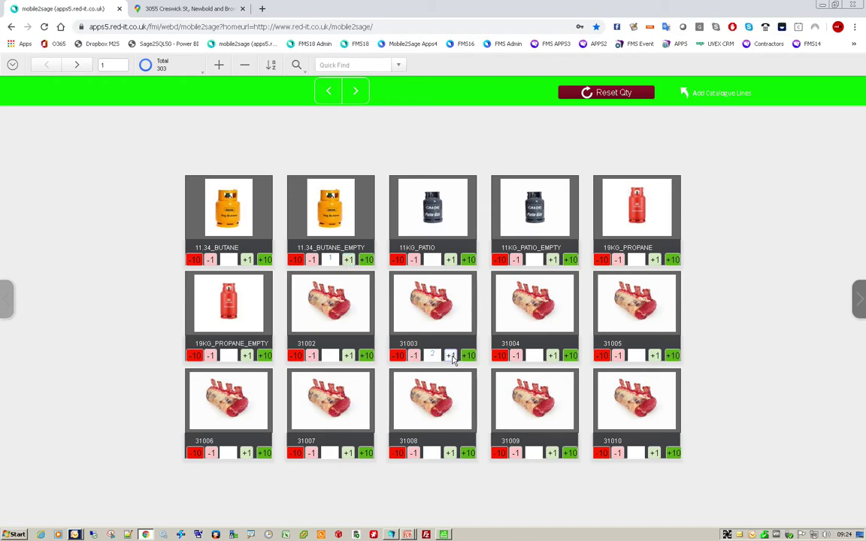
pyautogui.click(703, 92)
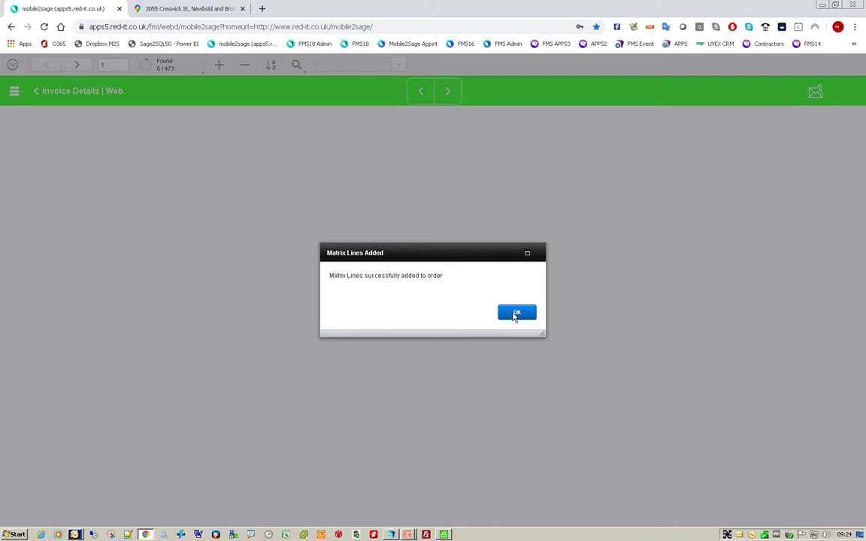
pyautogui.click(513, 312)
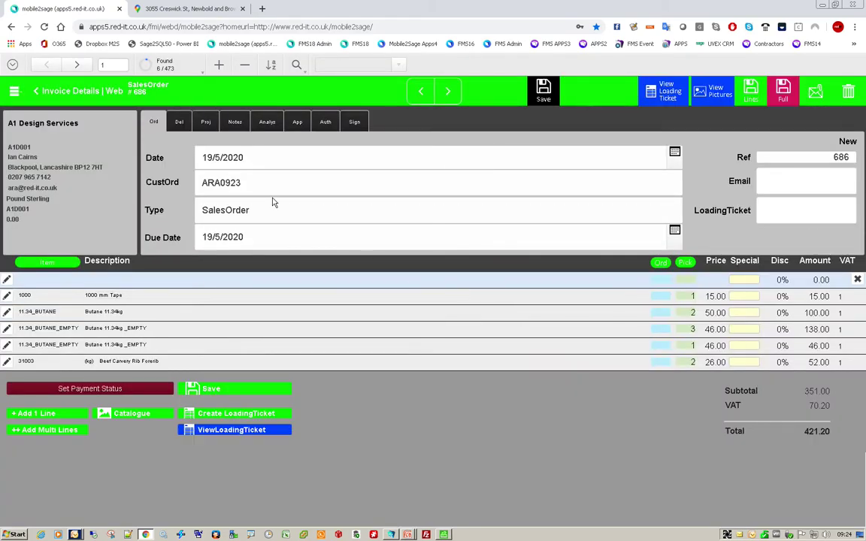
# Step: Save the sales order and check its lines in the picture view, then return to the order details
pyautogui.click(539, 101)
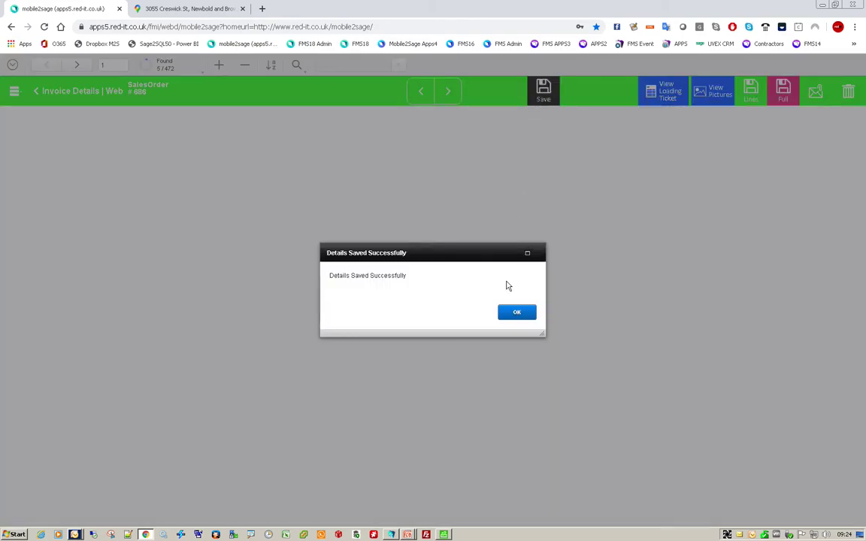
pyautogui.click(512, 311)
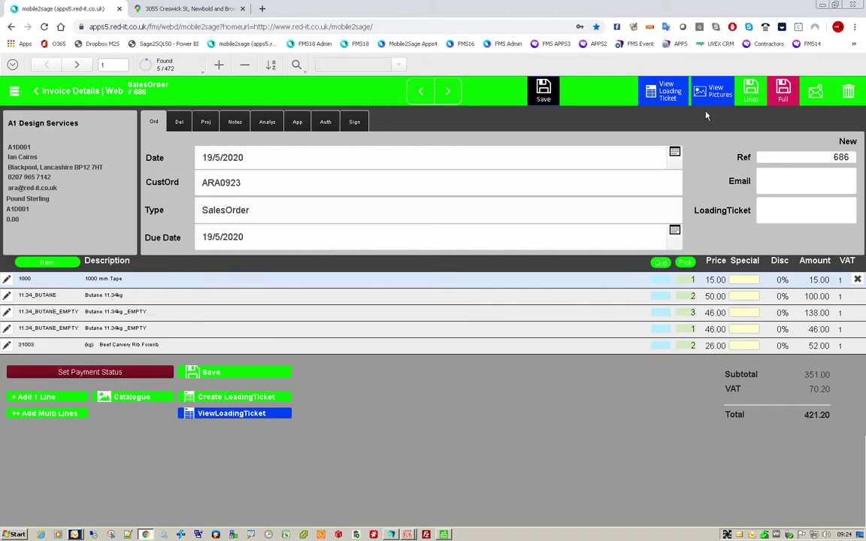
pyautogui.click(710, 94)
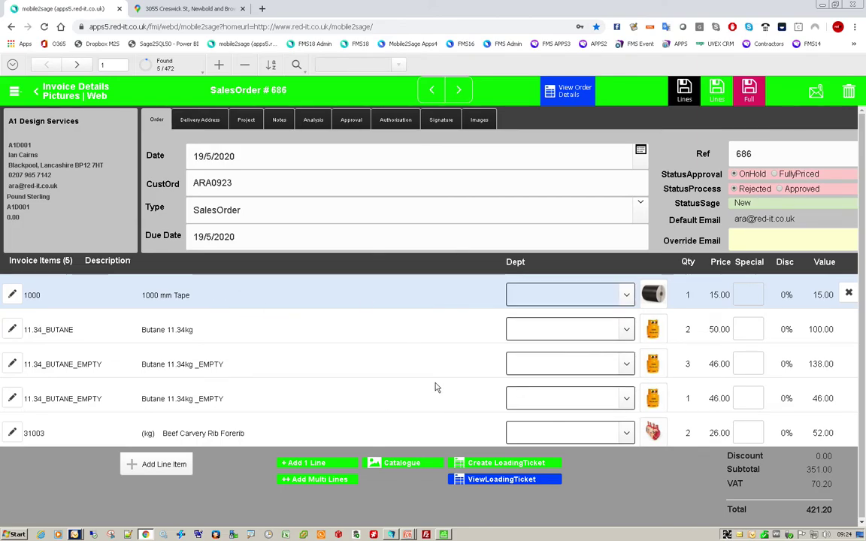
pyautogui.click(560, 92)
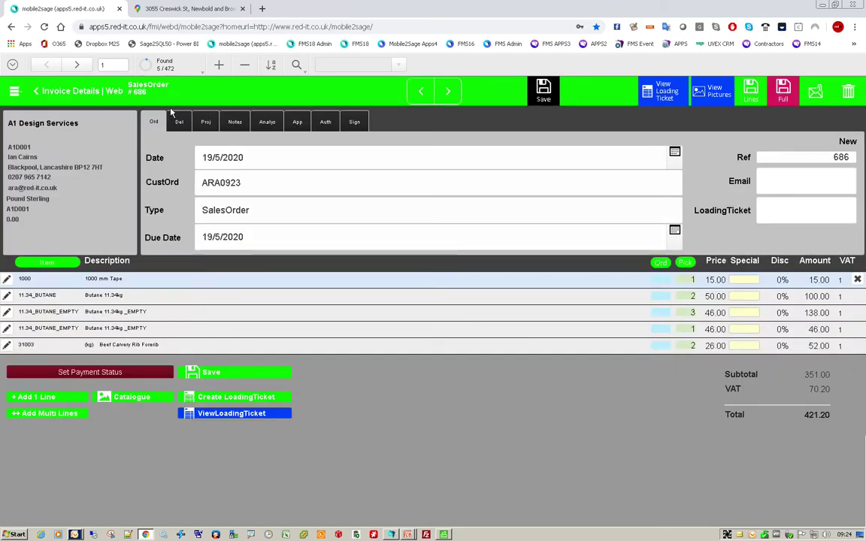
# Step: Add and save the note "please email me the latest catalogue" on the new sales order in the invoice list
pyautogui.click(82, 92)
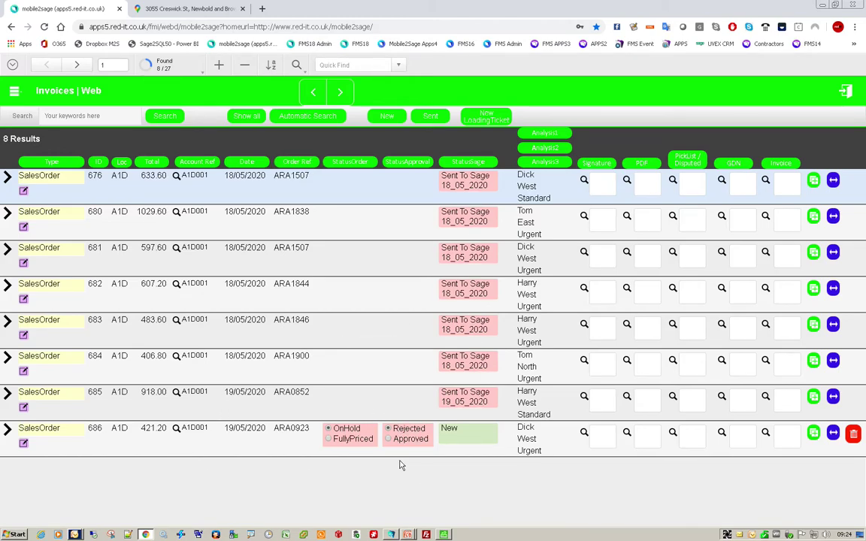
pyautogui.click(25, 443)
pyautogui.click(342, 293)
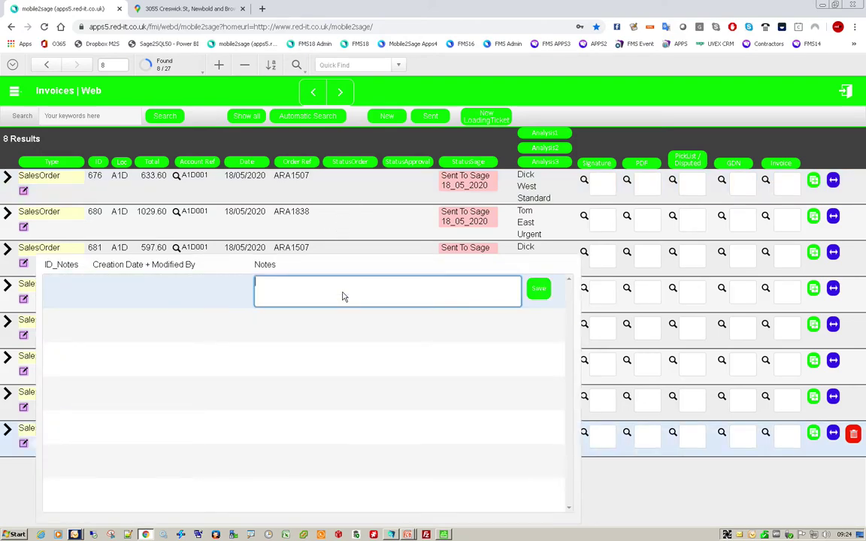
pyautogui.write('please email me the latest catalogue')
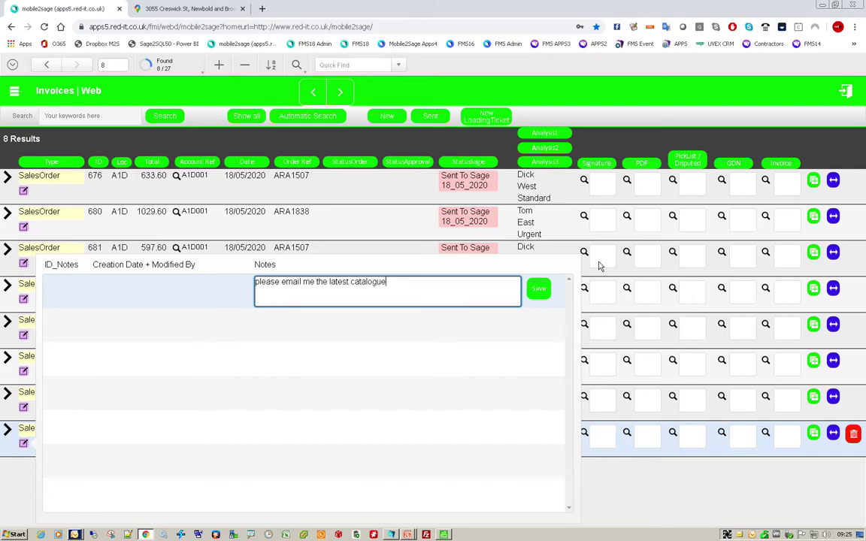
pyautogui.click(539, 290)
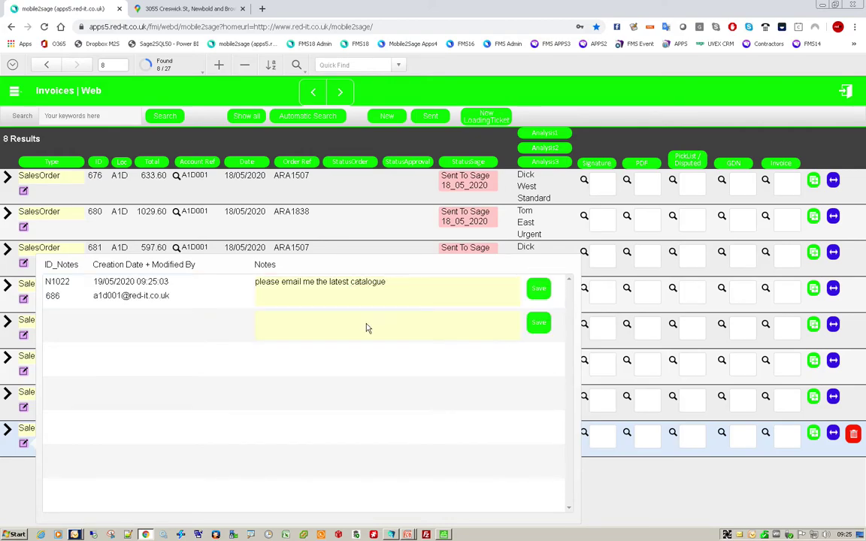
pyautogui.click(25, 445)
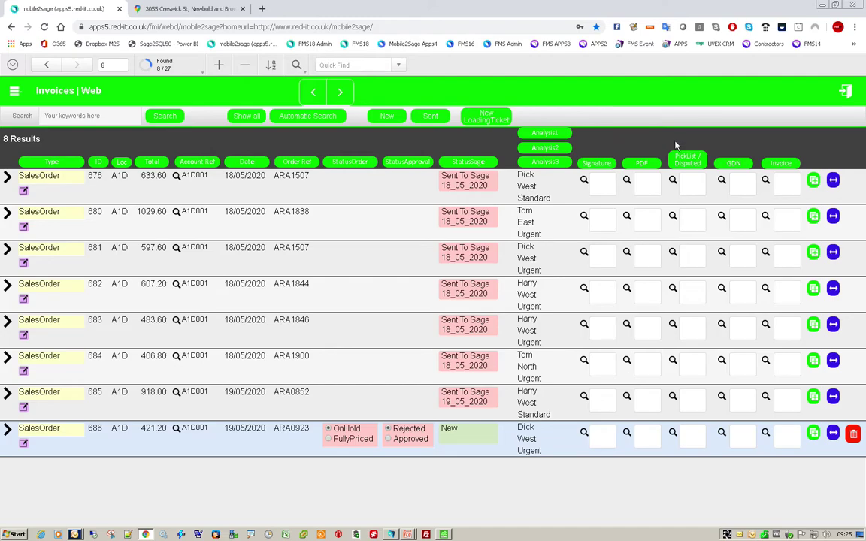
# Step: Log out of the web portal and switch to the Mobile2Sage desktop application
pyautogui.click(845, 93)
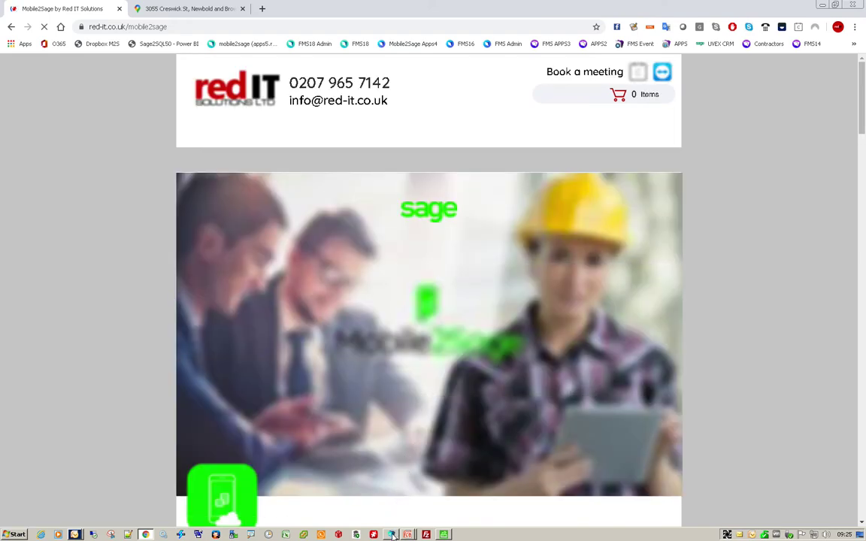
pyautogui.click(392, 535)
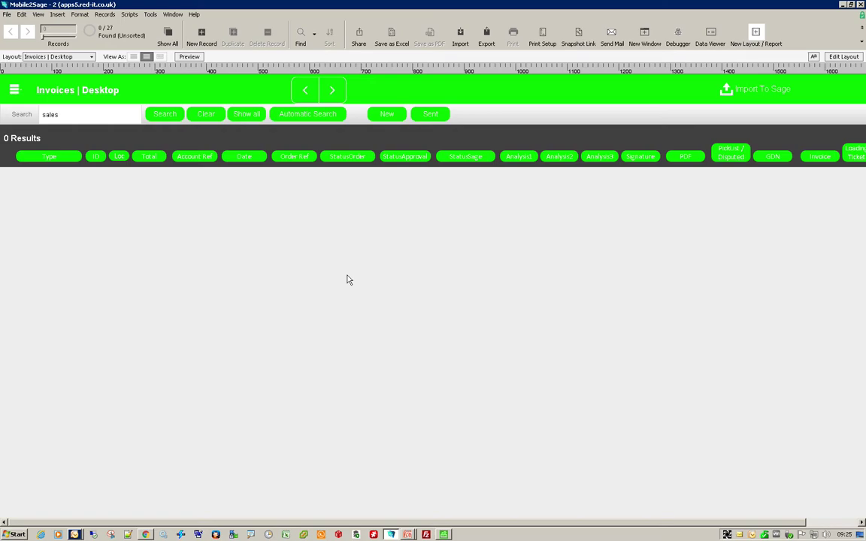
# Step: List only the new orders and check the notes attached to the new sales order
pyautogui.click(387, 114)
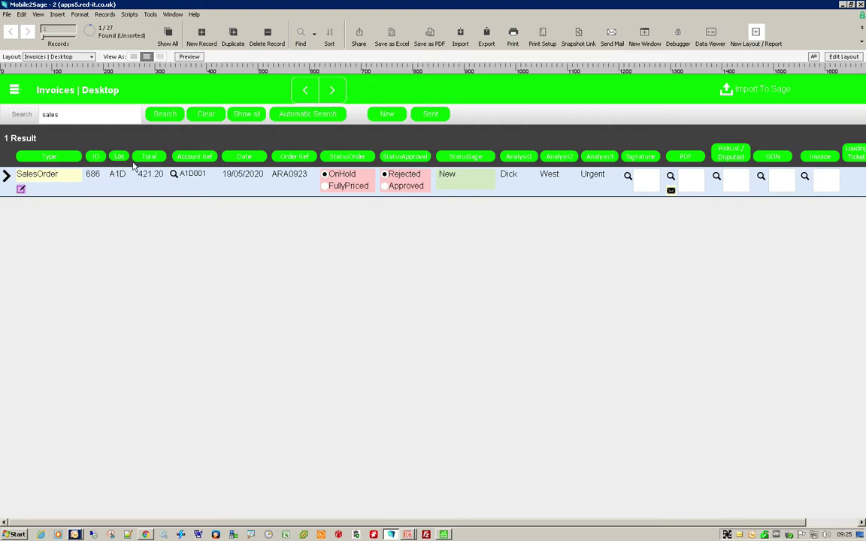
pyautogui.click(22, 190)
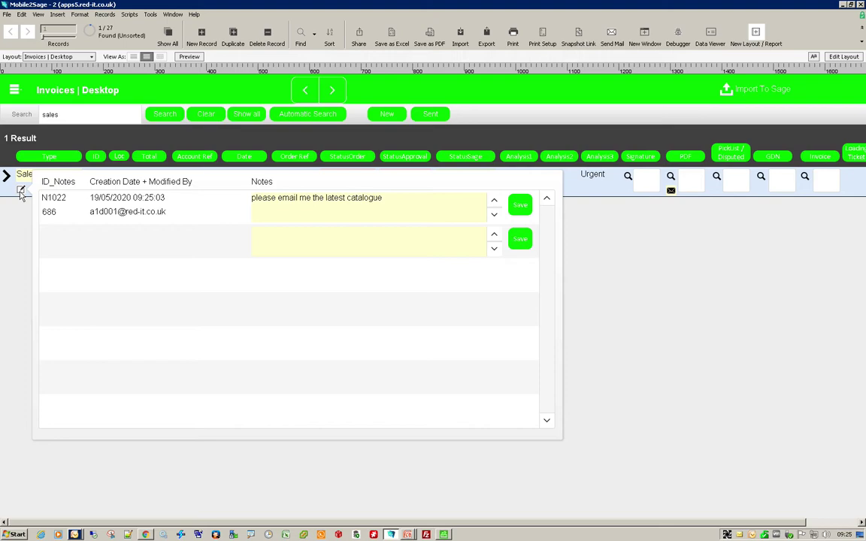
pyautogui.click(20, 189)
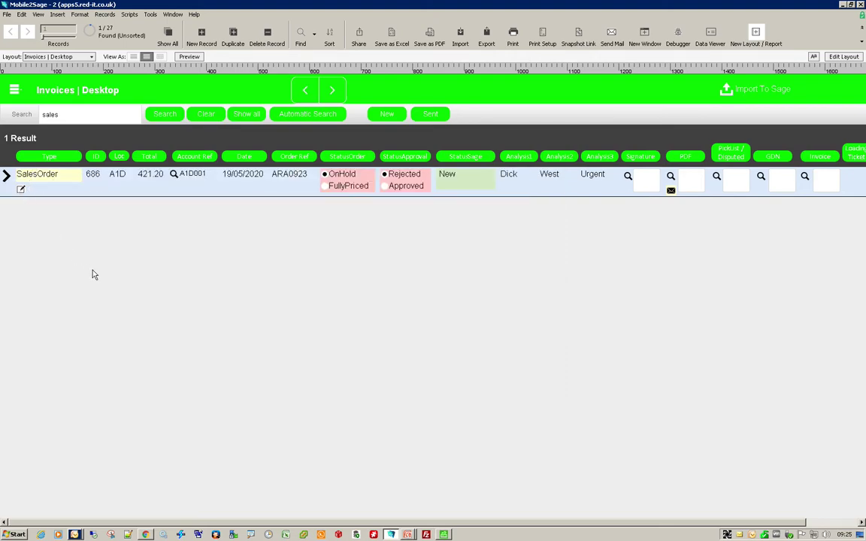
# Step: Mark the new sales order as FullyPriced and Approved, search all sales orders, and list only the new ones
pyautogui.click(331, 186)
pyautogui.click(388, 187)
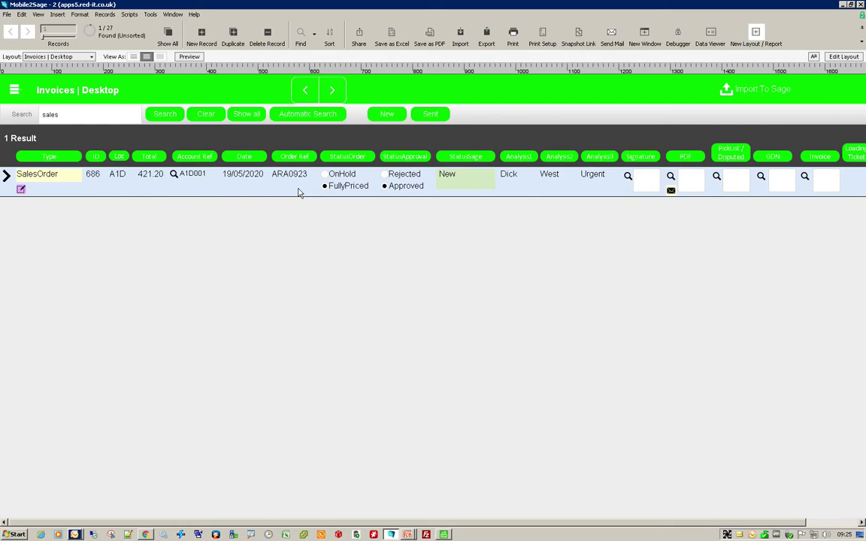
pyautogui.click(172, 118)
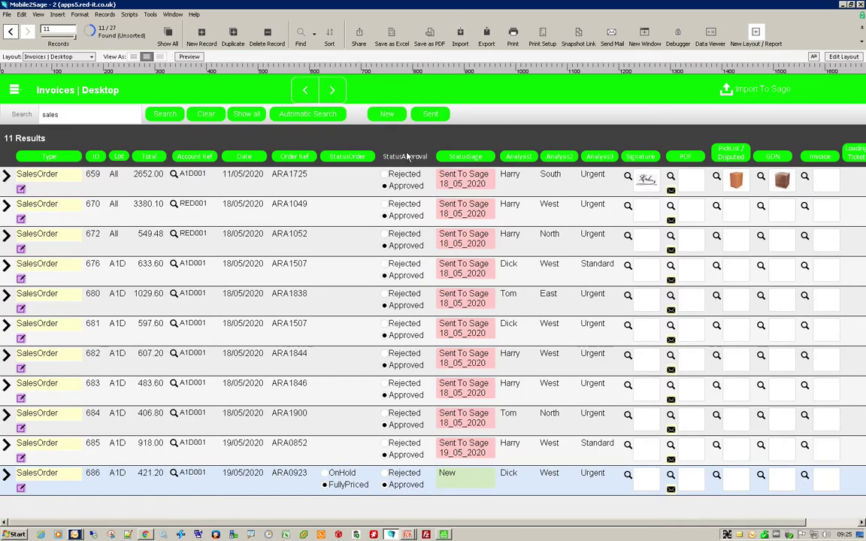
pyautogui.click(388, 115)
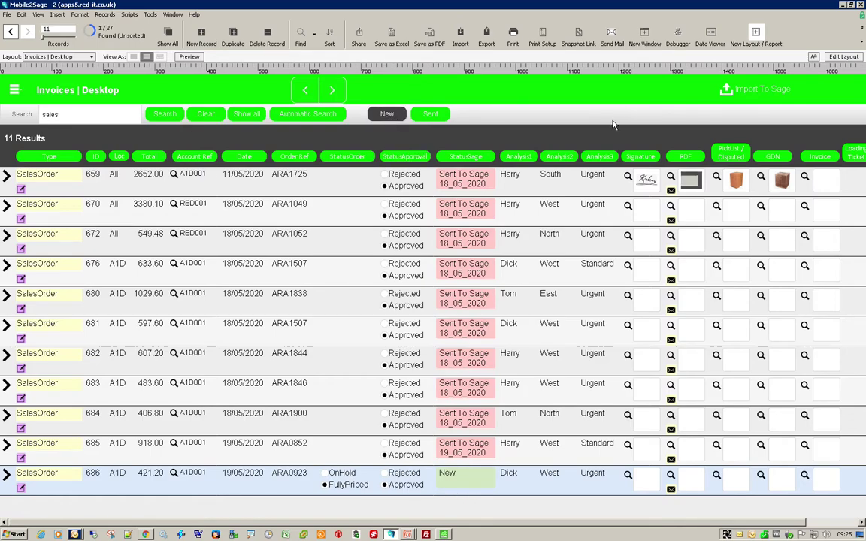
# Step: Import the new order into Sage, send the generated e-mail with its export files, and reposition the command window
pyautogui.click(748, 96)
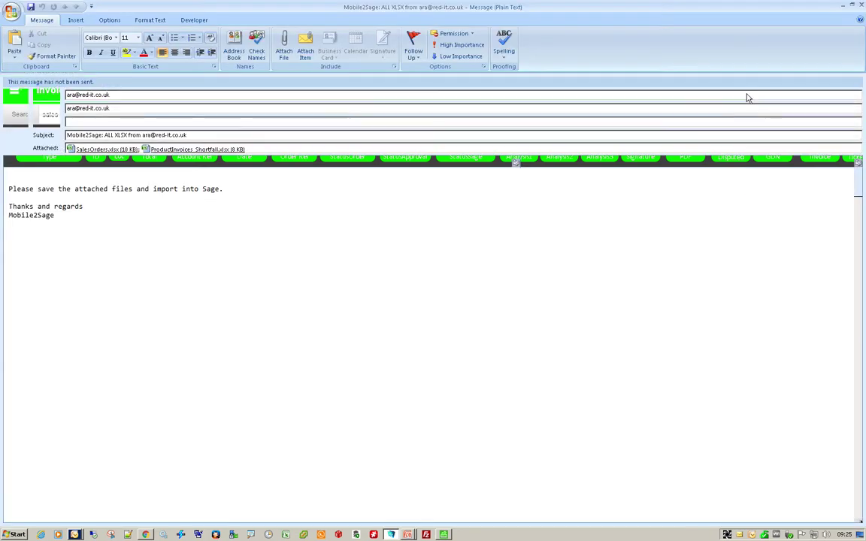
pyautogui.click(18, 109)
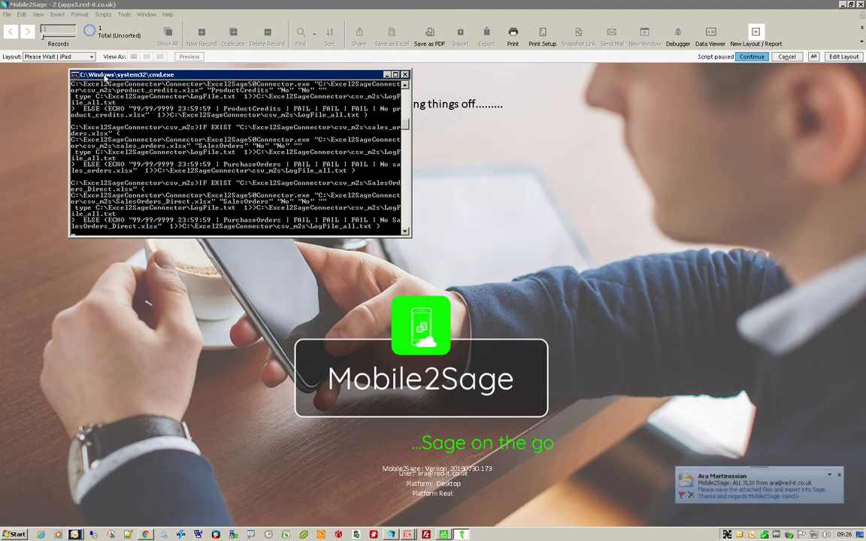
pyautogui.click(76, 140)
pyautogui.moveTo(76, 141); pyautogui.dragTo(76, 140)
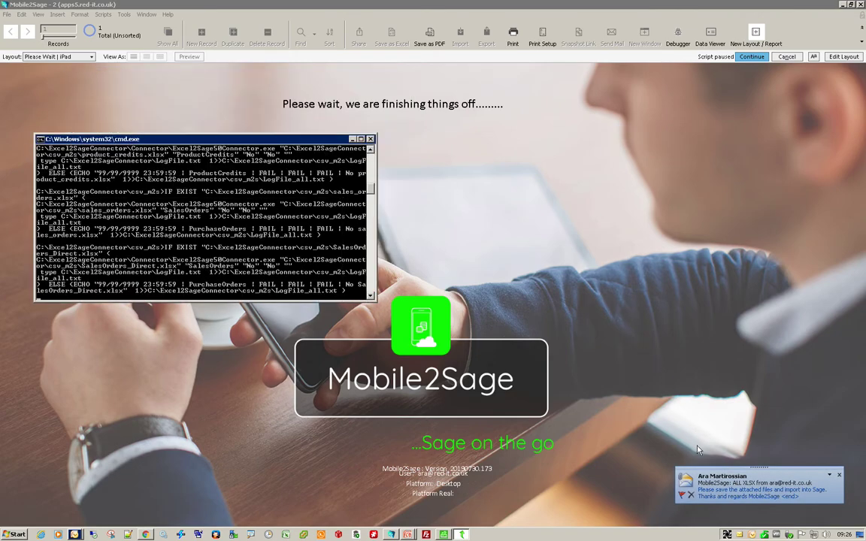
# Step: Open the received export e-mail, check the Item and Qty columns in SalesOrders.xlsx, and close the message
pyautogui.click(745, 487)
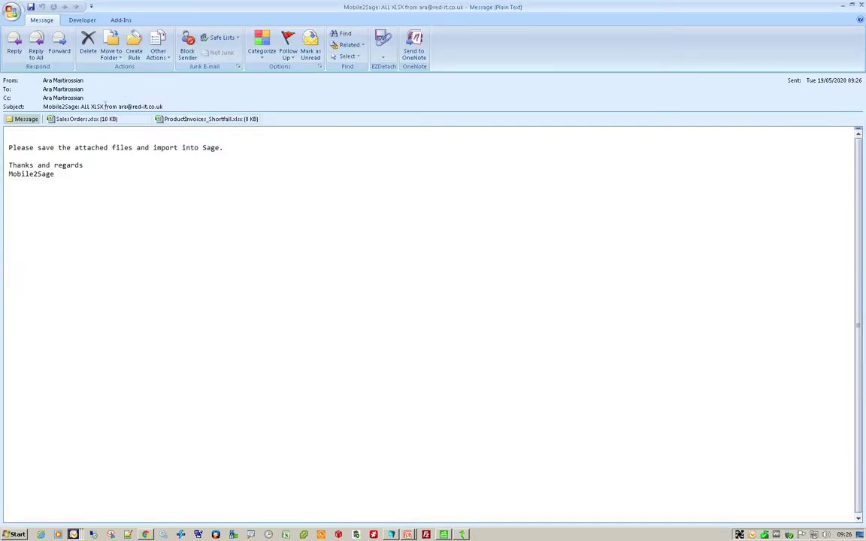
pyautogui.click(87, 119)
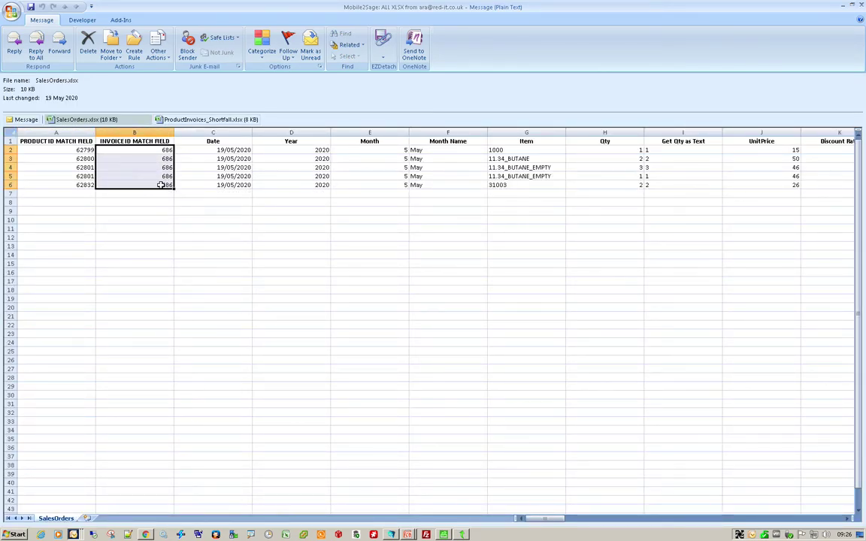
pyautogui.moveTo(498, 149); pyautogui.dragTo(507, 179)
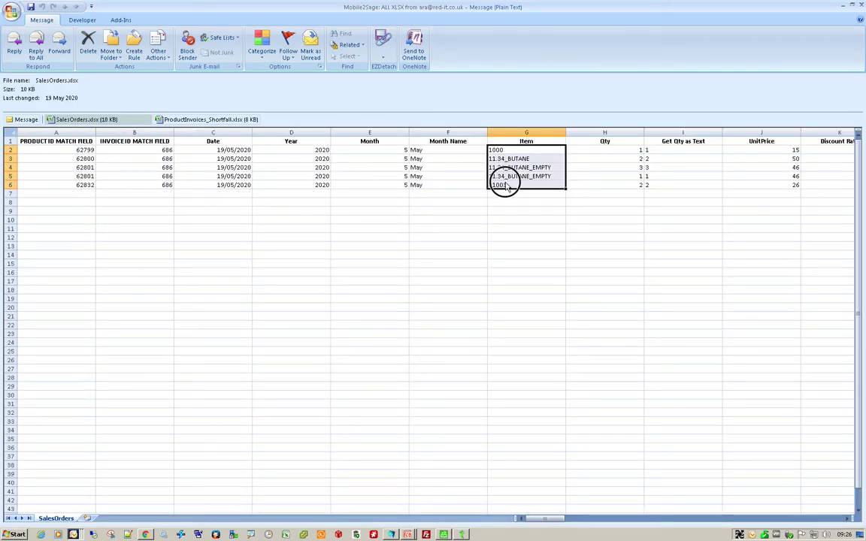
pyautogui.click(615, 151)
pyautogui.moveTo(615, 154); pyautogui.dragTo(614, 183)
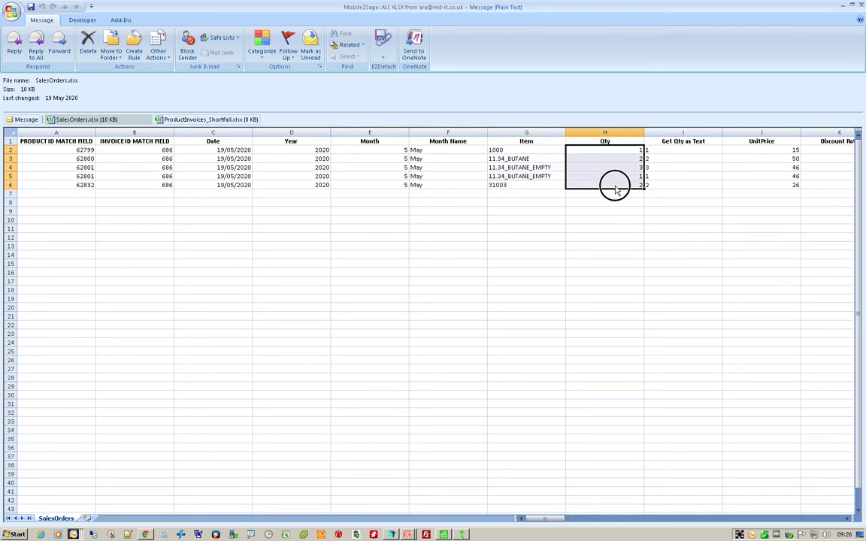
pyautogui.click(861, 7)
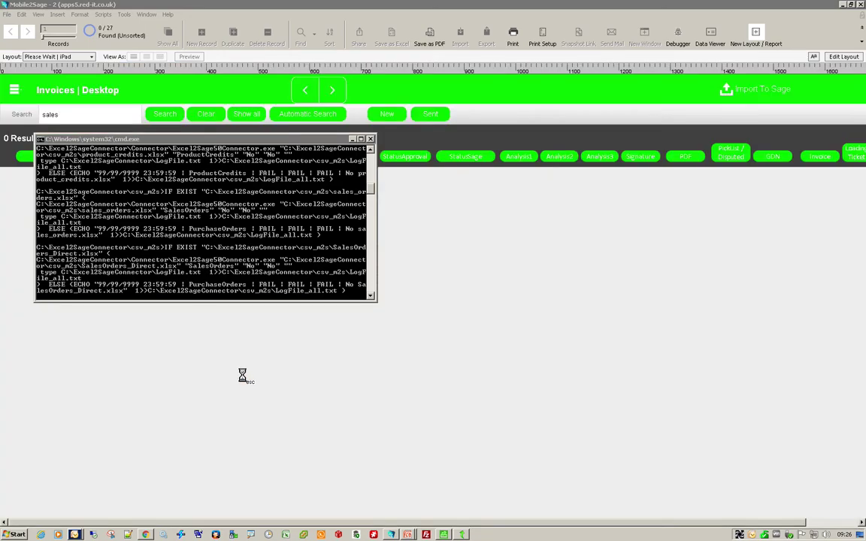
# Step: Switch to Sage 50cloud Accounts and sort the sales orders by order number in descending order
pyautogui.click(561, 287)
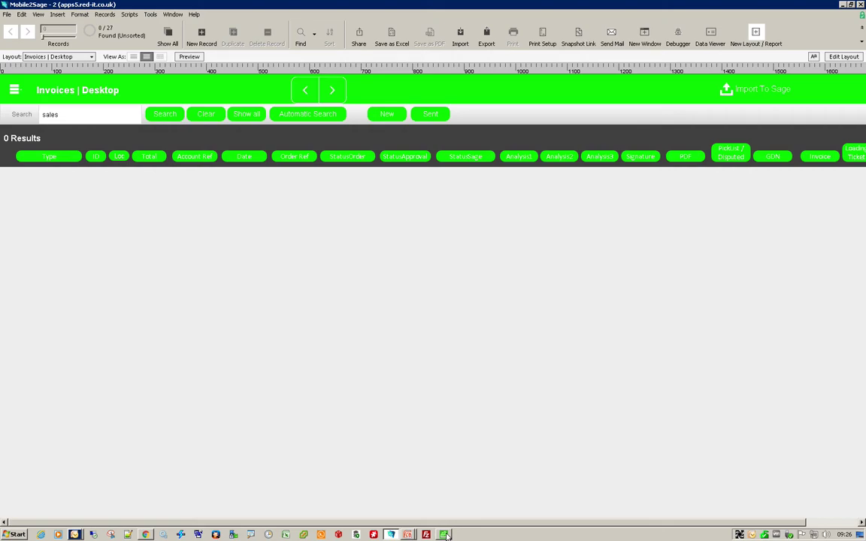
pyautogui.click(445, 535)
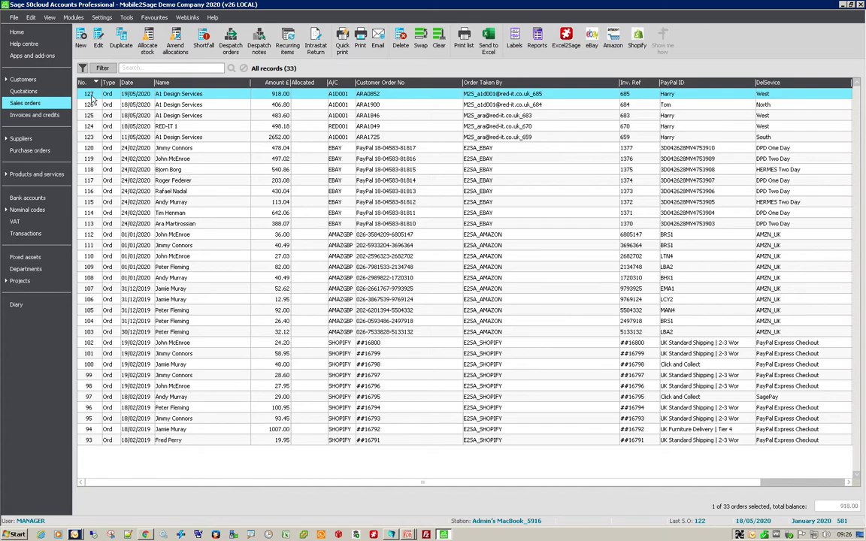
pyautogui.click(84, 82)
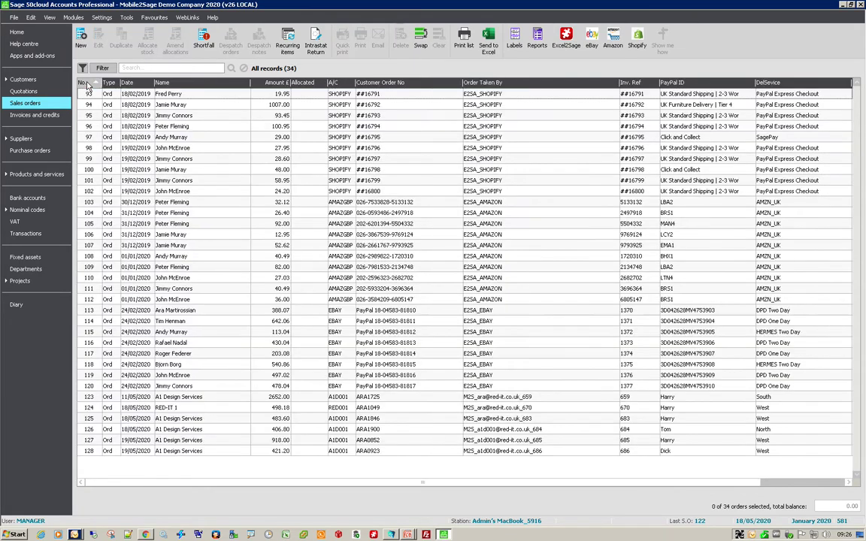
pyautogui.click(86, 83)
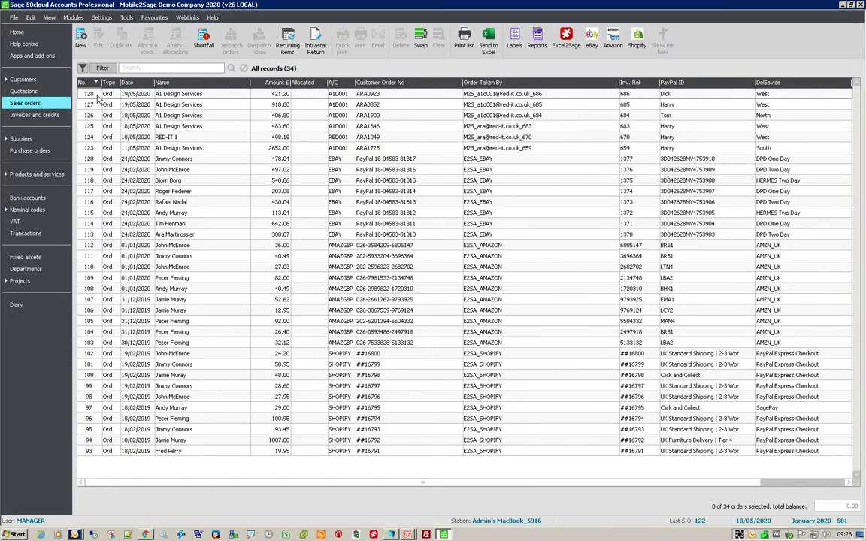
# Step: Open the newly imported sales order, check its product lines, order details and notes, and close it
pyautogui.click(93, 94)
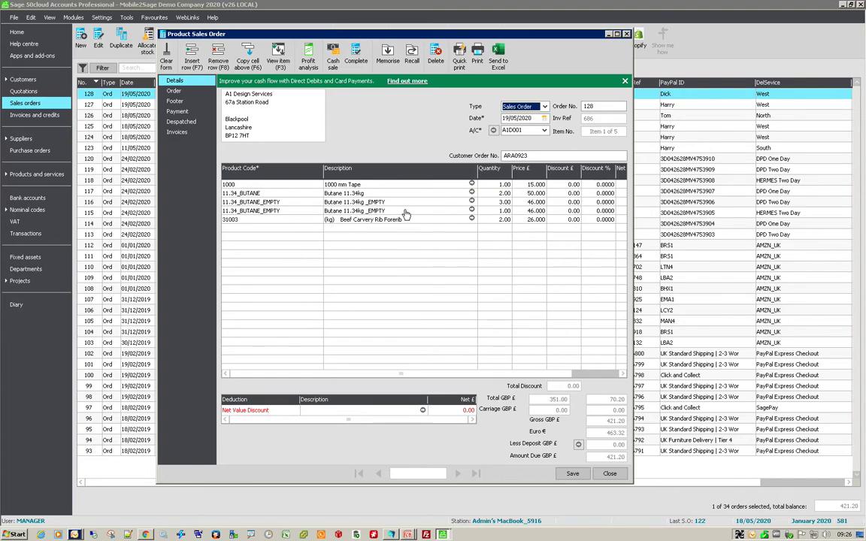
pyautogui.click(197, 93)
pyautogui.press('Tab')
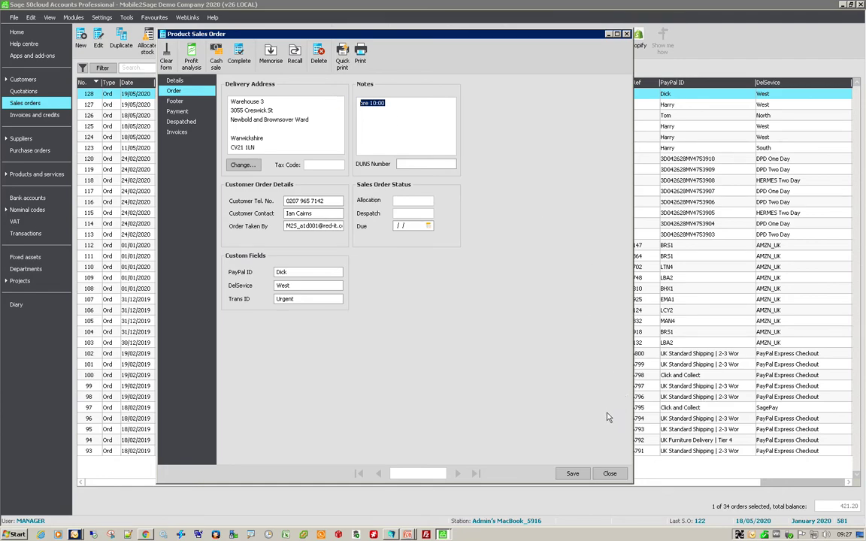
pyautogui.click(609, 474)
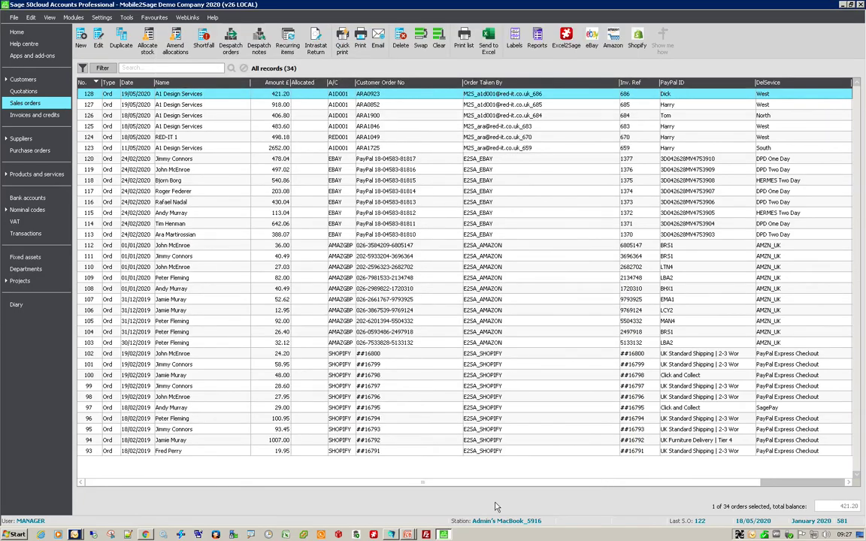
# Step: Switch back to Mobile2Sage and list all sales orders to check their Sage status
pyautogui.click(391, 534)
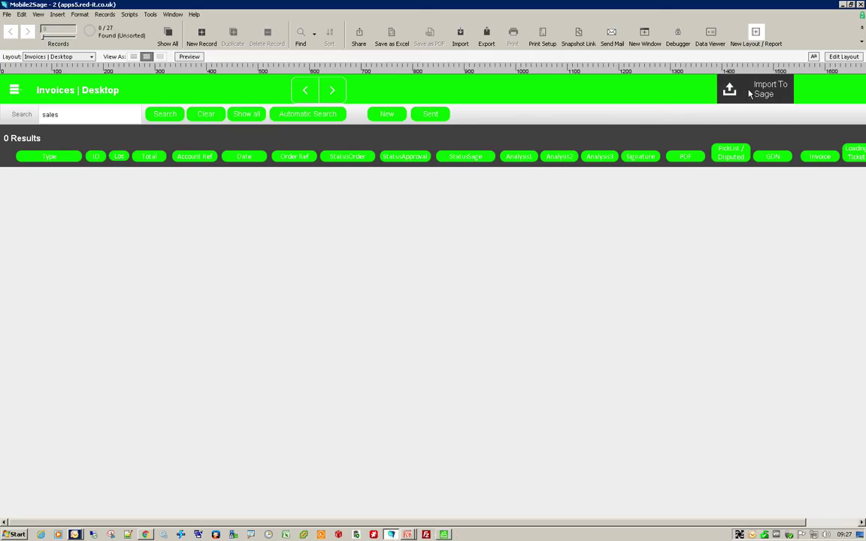
pyautogui.click(167, 114)
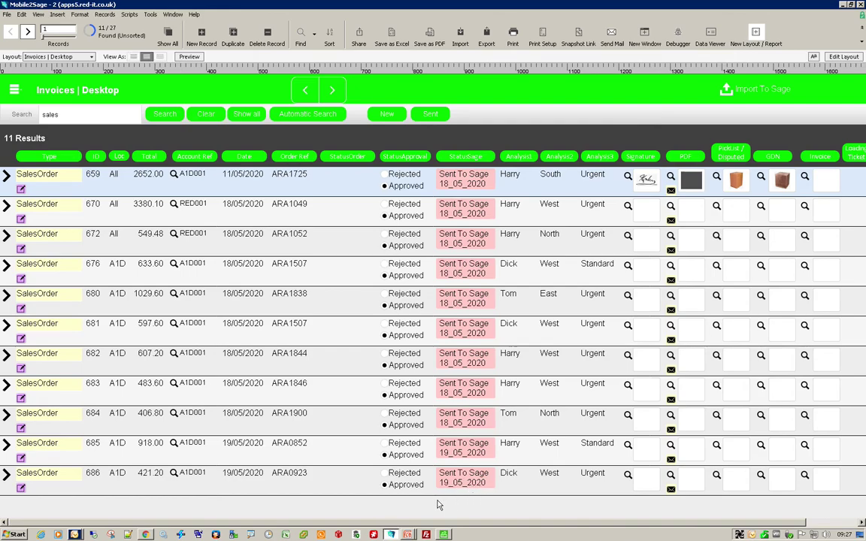
# Step: Switch to the PowerPoint slide show mobile2sage_customer_supplier_web_portal_v1.pptx and advance to the Mobile2Sage summary of benefits slide
pyautogui.moveTo(406, 534)
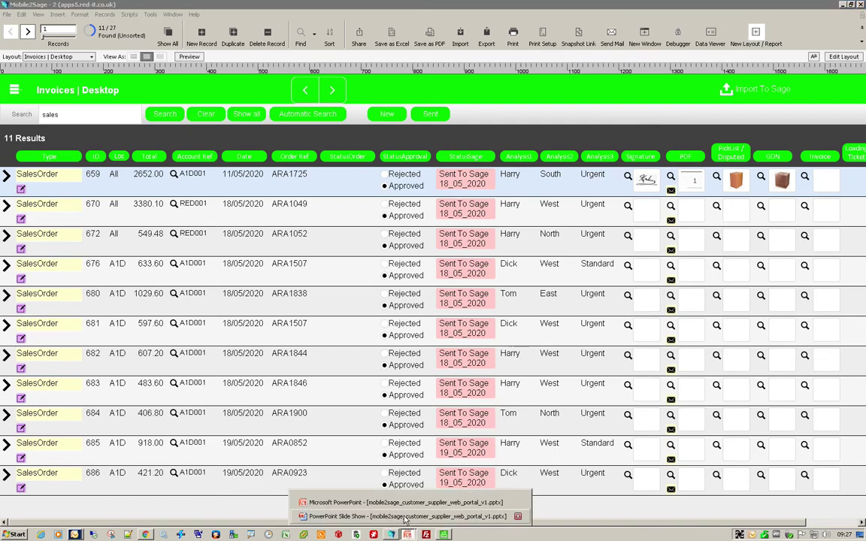
pyautogui.click(406, 517)
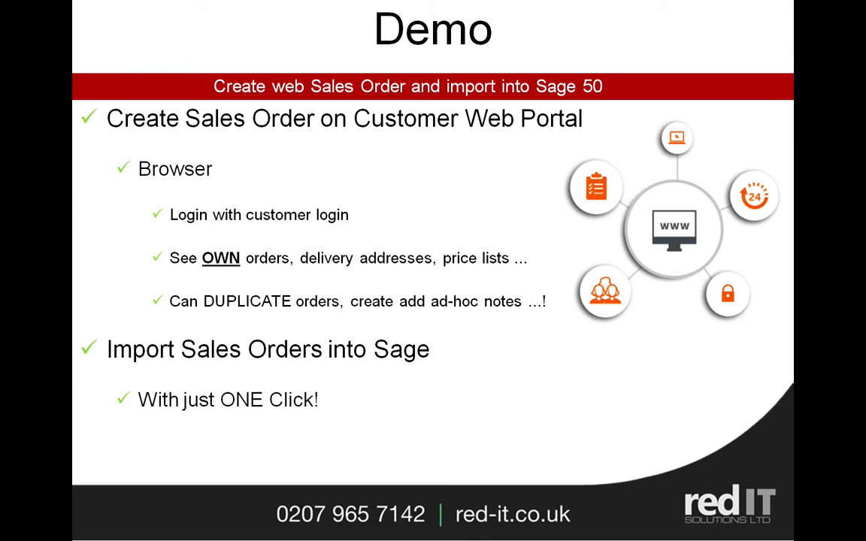
pyautogui.press('Right')
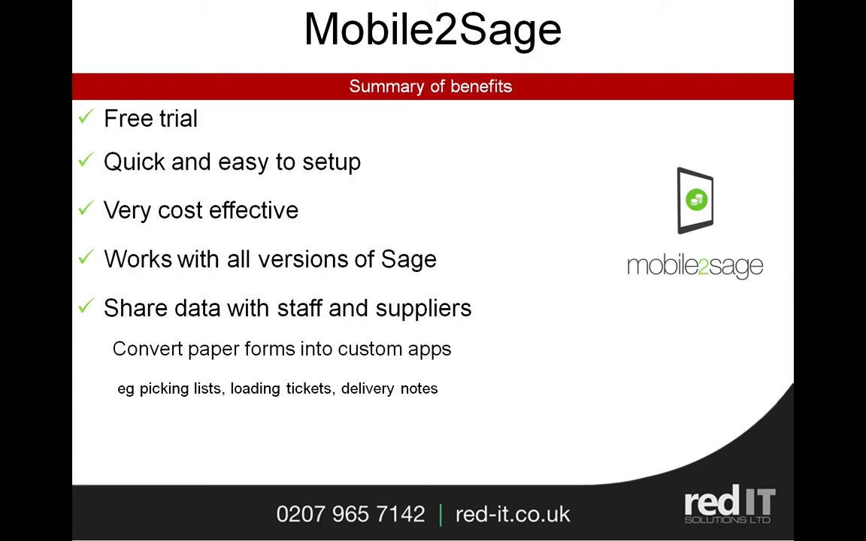